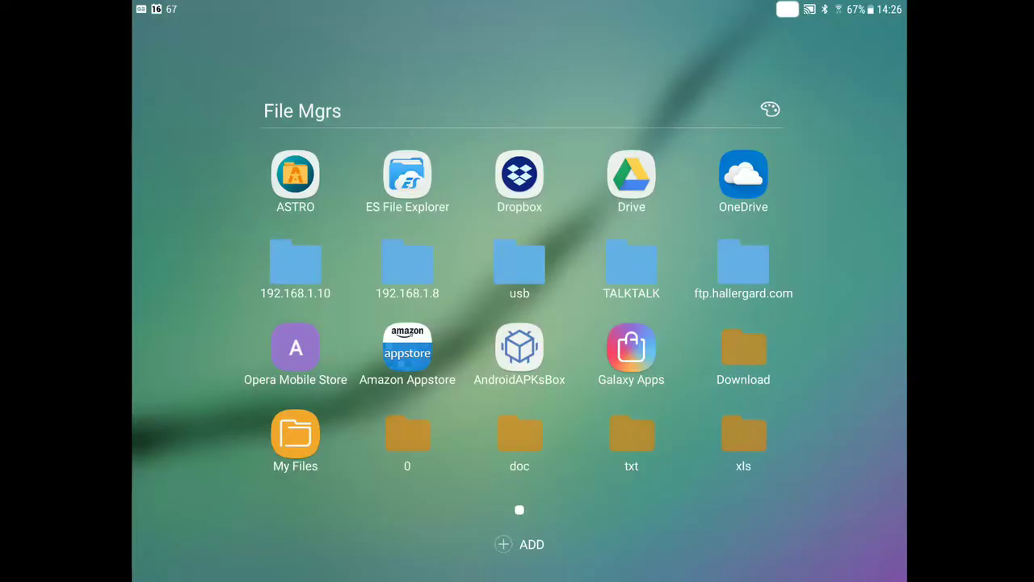
Step: Launch ES File Explorer from the launcher's File Mgrs folder
{"action": "left_click", "coordinate": [407, 174]}
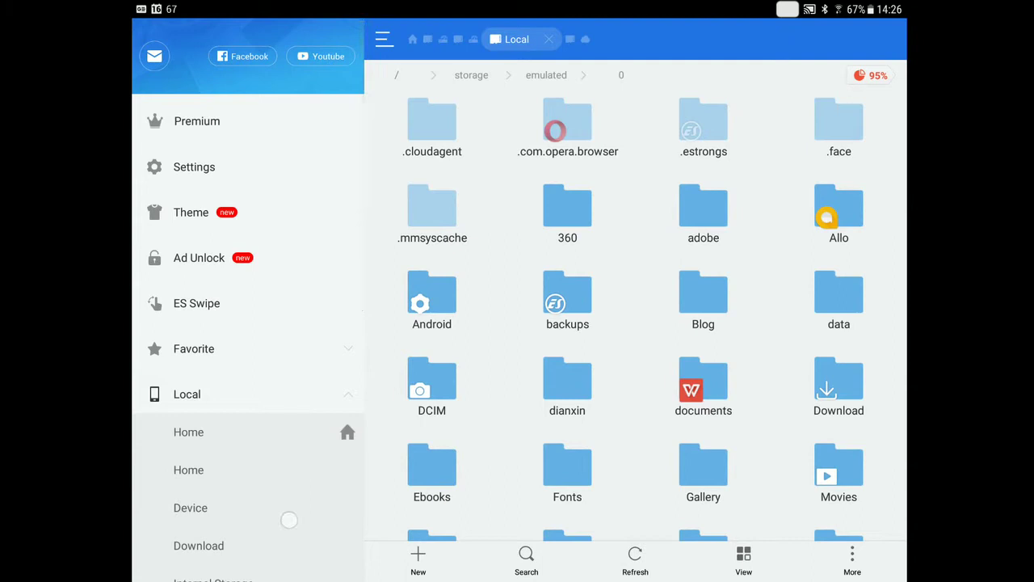
Step: Scan the local network from the Network section's LAN view
{"action": "left_click_drag", "start_coordinate": [288, 520], "coordinate": [296, 420]}
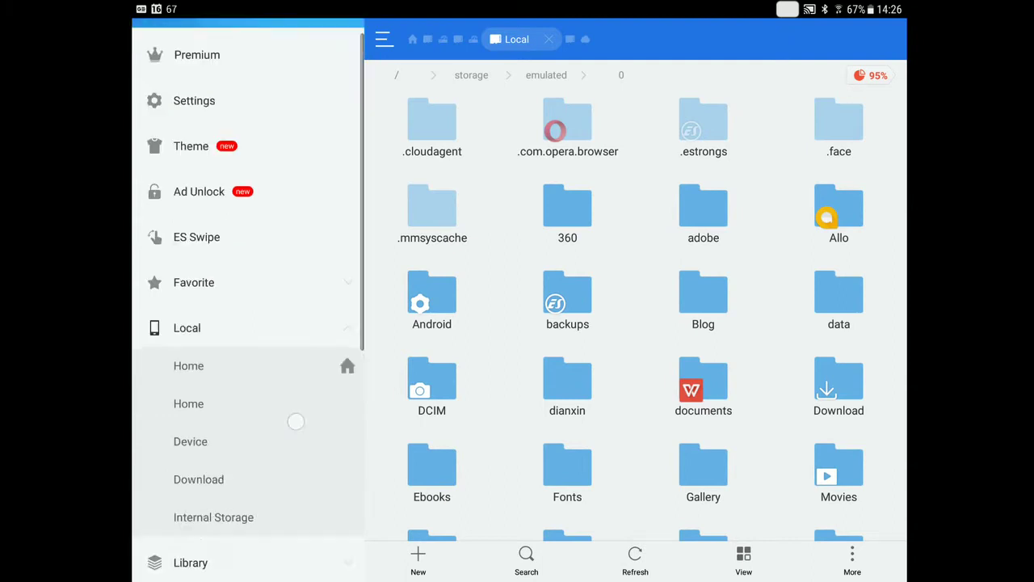
{"action": "left_click", "coordinate": [203, 319]}
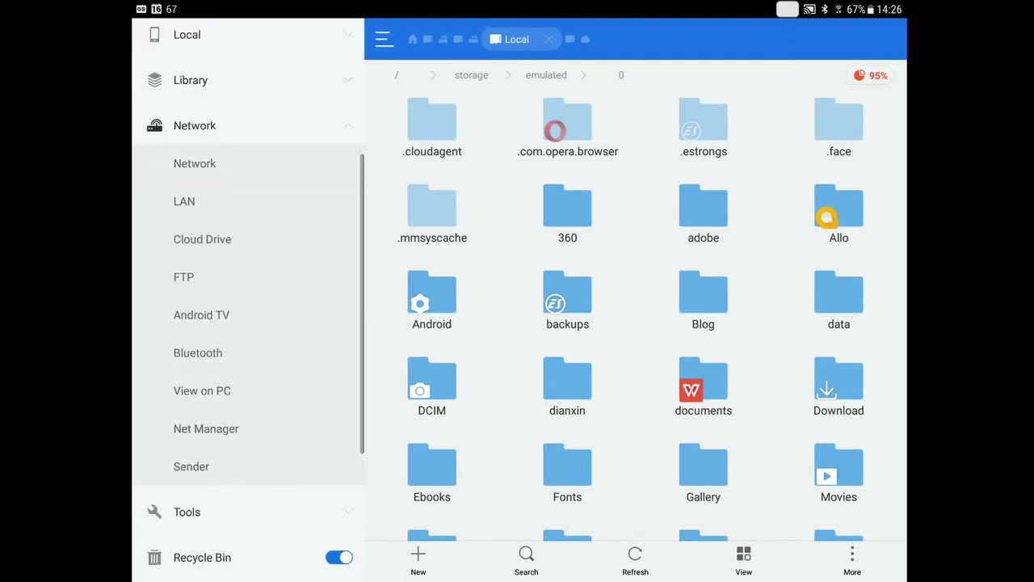
{"action": "left_click", "coordinate": [197, 209]}
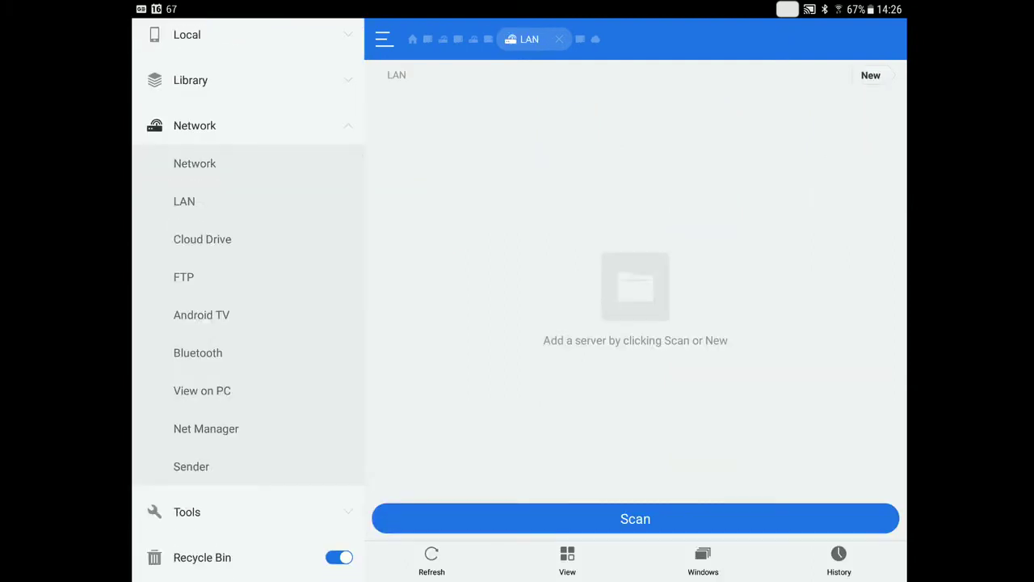
{"action": "left_click", "coordinate": [646, 520]}
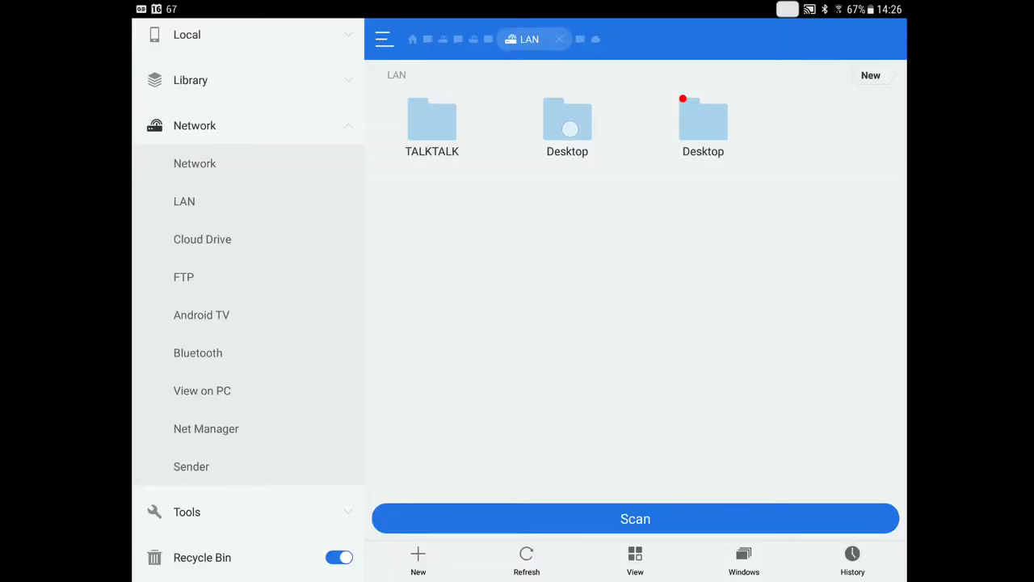
Step: Browse the middle Desktop server's Videos > Jazz folder, then return to the LAN list
{"action": "left_click", "coordinate": [568, 125]}
{"action": "left_click", "coordinate": [705, 135]}
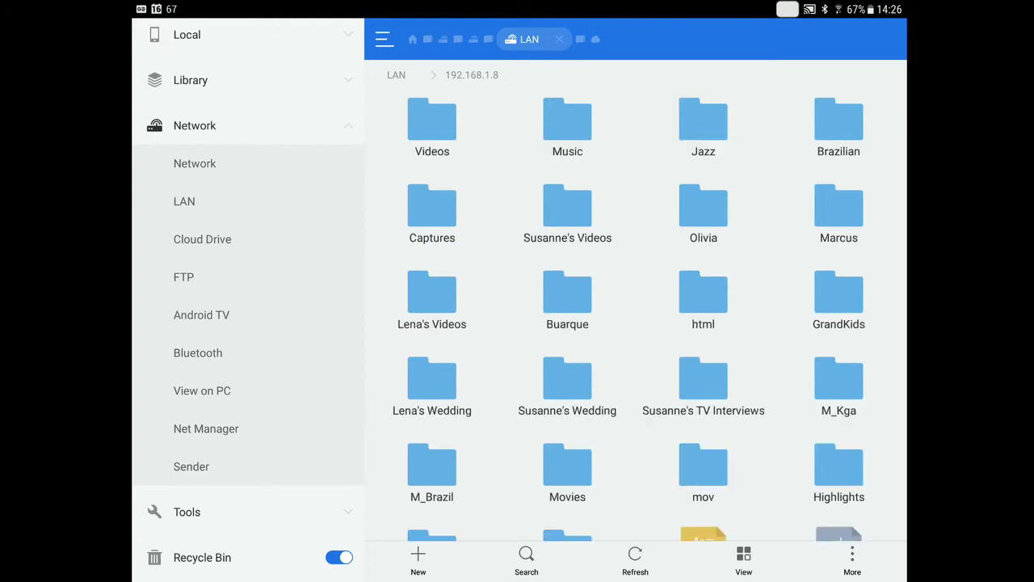
{"action": "left_click", "coordinate": [699, 132]}
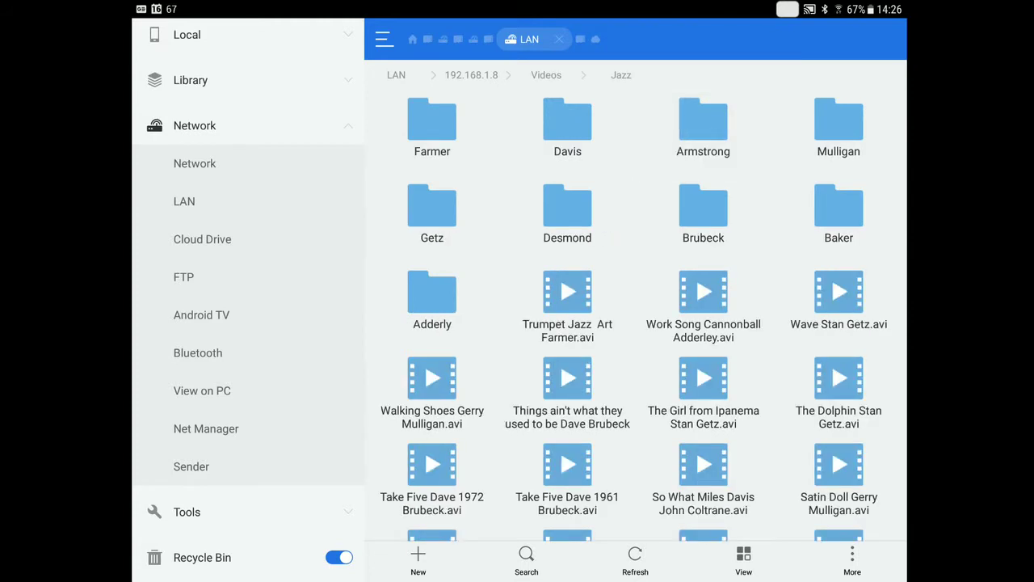
{"action": "key", "text": "Escape"}
{"action": "key", "text": "Escape"}
{"action": "key", "text": "Escape"}
Step: Rename the middle Desktop server in the LAN list to 192.168.1.8
{"action": "left_click", "coordinate": [564, 126]}
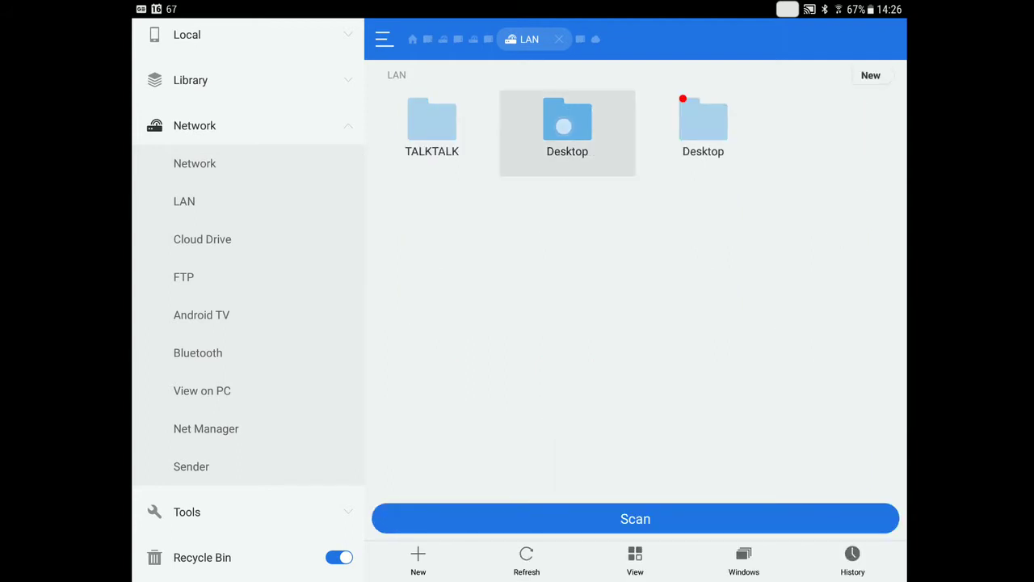
{"action": "left_click", "coordinate": [526, 555]}
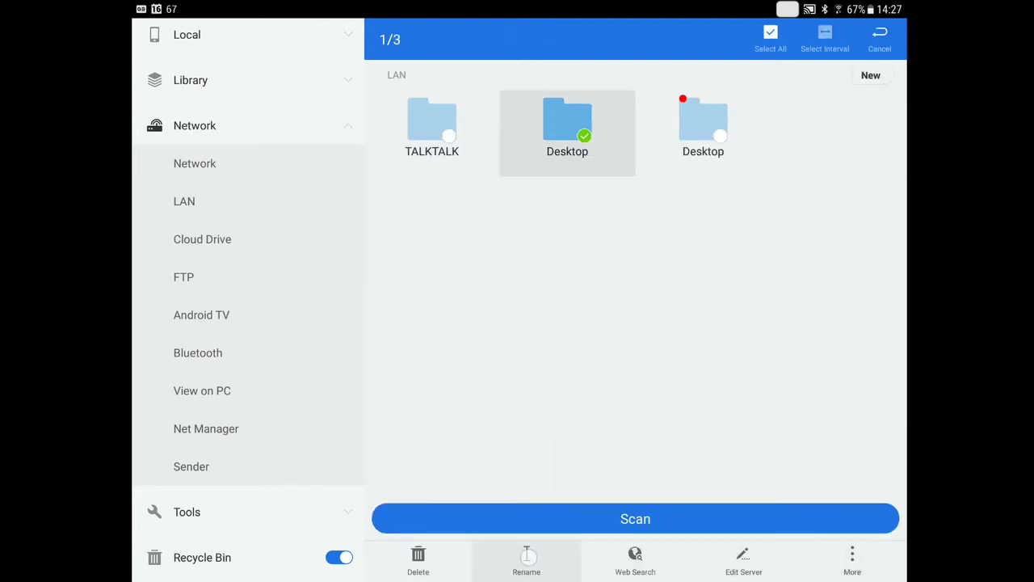
{"action": "key", "text": "BackSpace"}
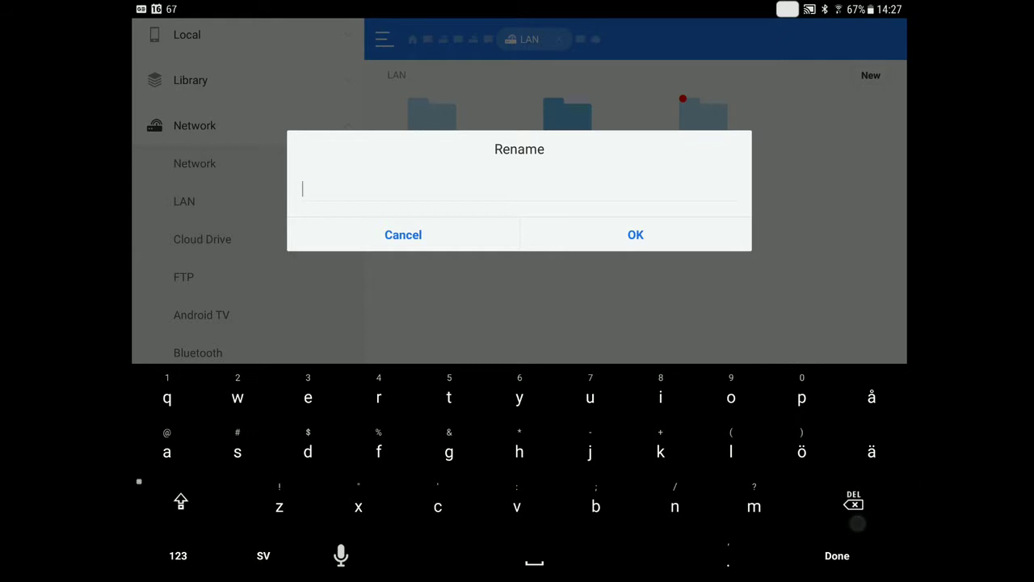
{"action": "left_click", "coordinate": [178, 555]}
{"action": "type", "text": "192"}
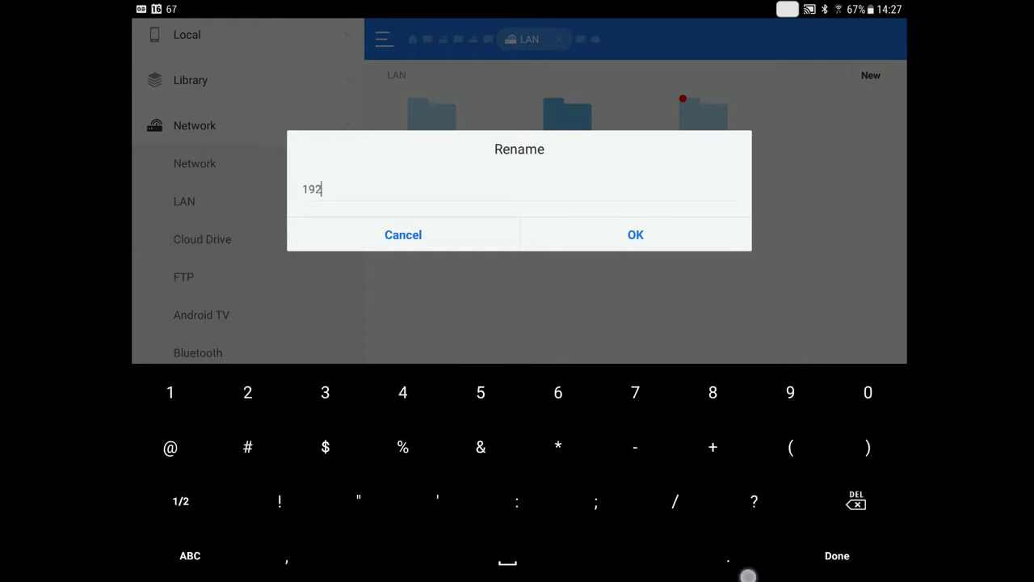
{"action": "type", "text": ".168."}
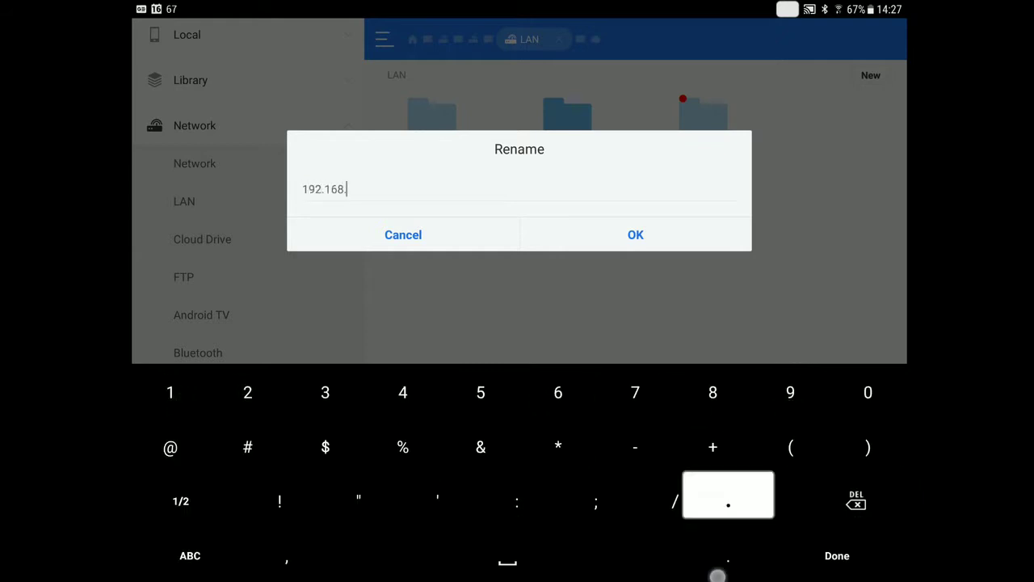
{"action": "type", "text": "1.8"}
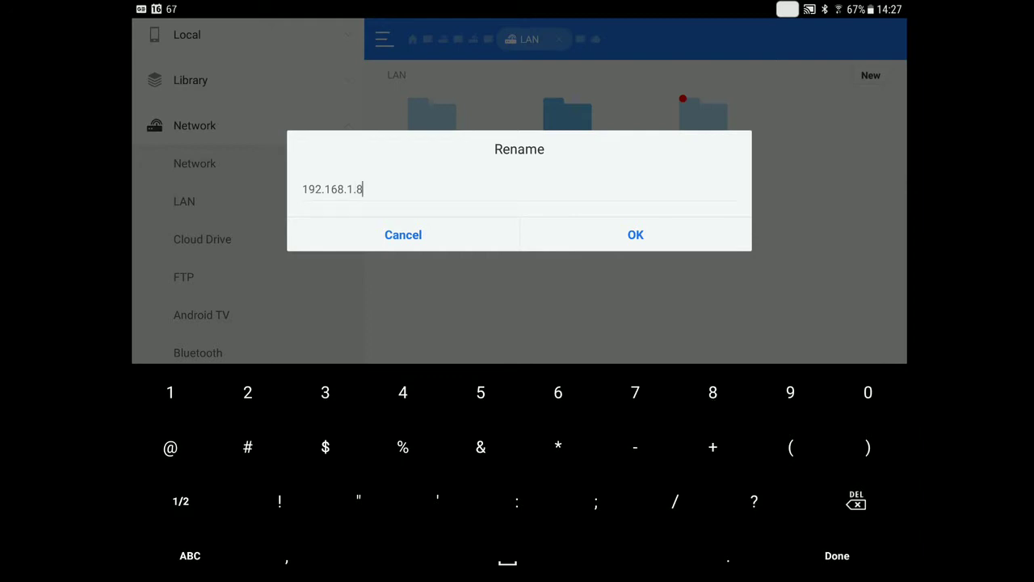
{"action": "key", "text": "Return"}
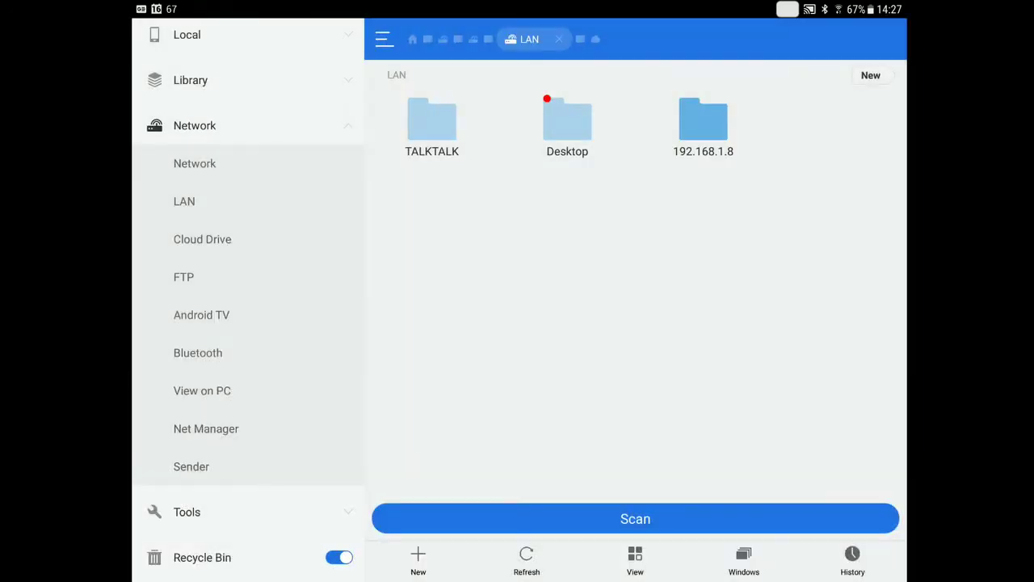
{"action": "left_click", "coordinate": [703, 121]}
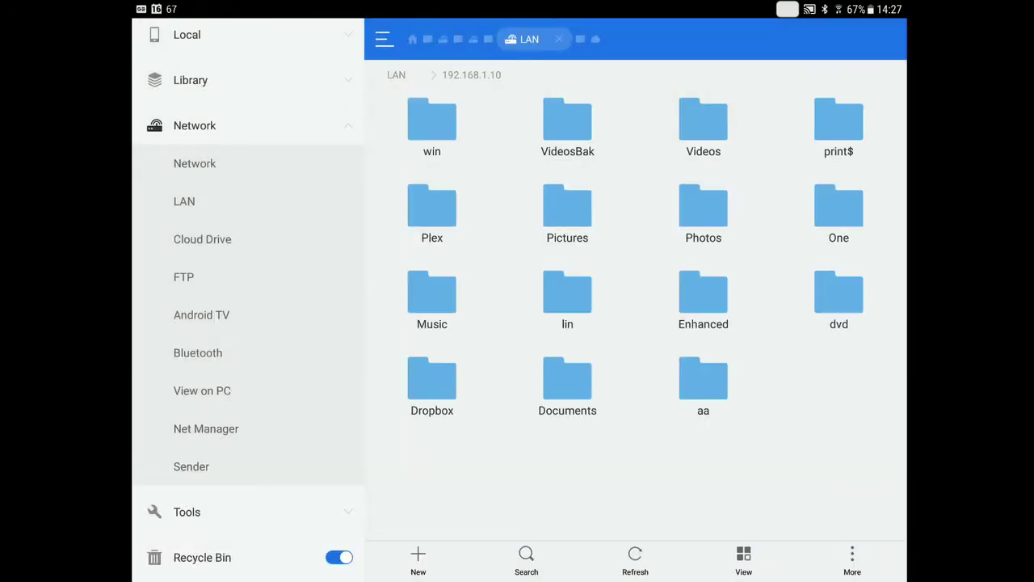
Step: Browse 192.168.1.10's Videos > Jazz folder, then begin renaming the remaining Desktop server
{"action": "left_click", "coordinate": [703, 121]}
{"action": "scroll", "coordinate": [635, 315], "scroll_direction": "down", "scroll_amount": 1}
{"action": "left_click", "coordinate": [579, 341]}
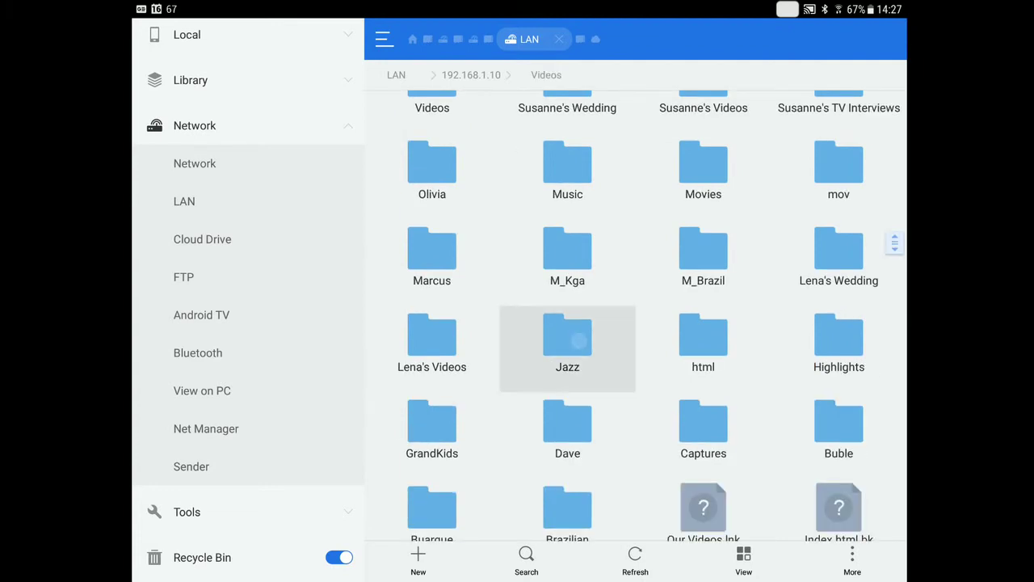
{"action": "left_click", "coordinate": [471, 74]}
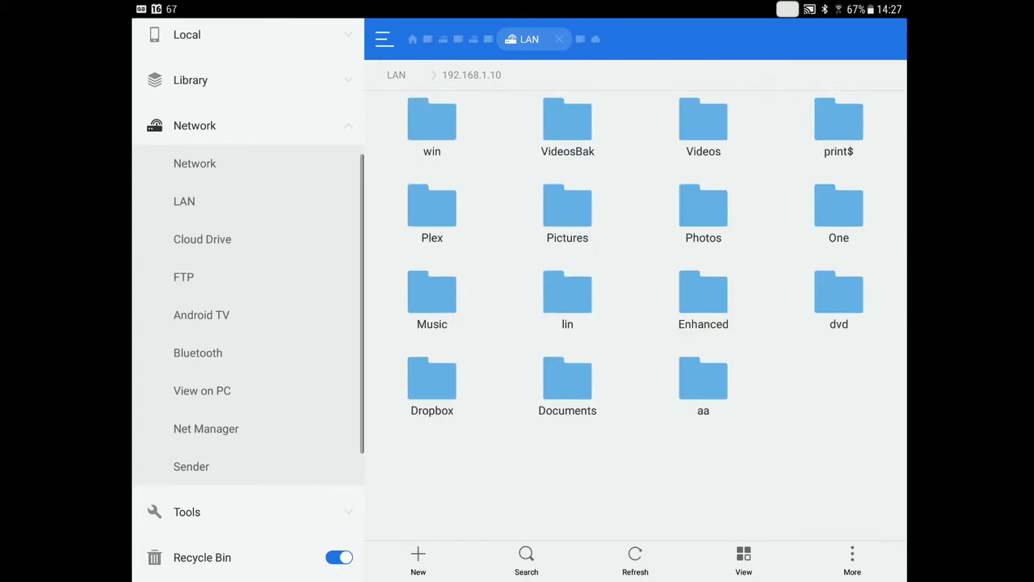
{"action": "left_click", "coordinate": [397, 74]}
{"action": "left_click", "coordinate": [567, 125]}
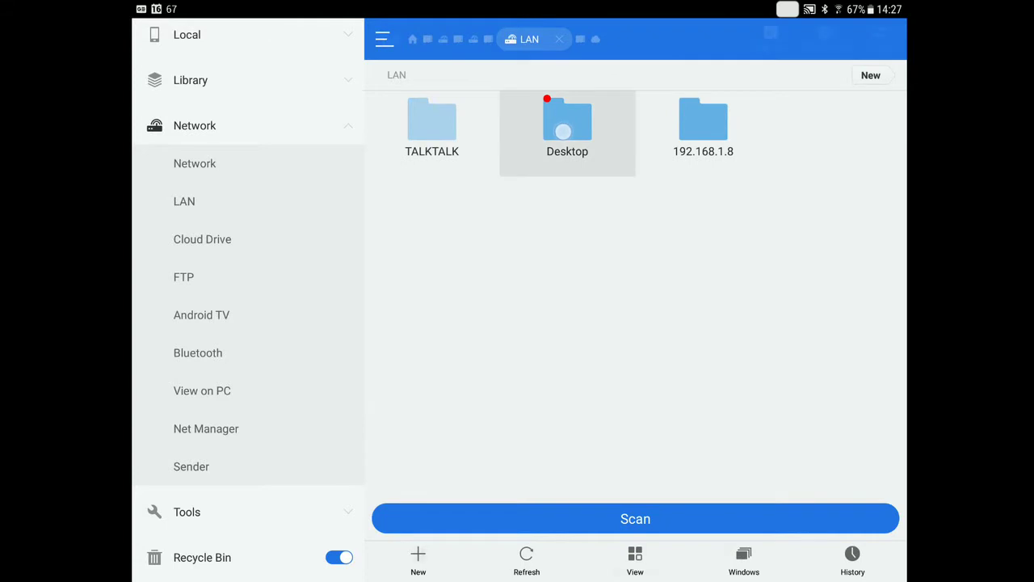
{"action": "left_click", "coordinate": [526, 558]}
Step: Confirm the rename to 192.168.1.10, then log in to TALKTALK and open usb > Jazz
{"action": "type", "text": "0"}
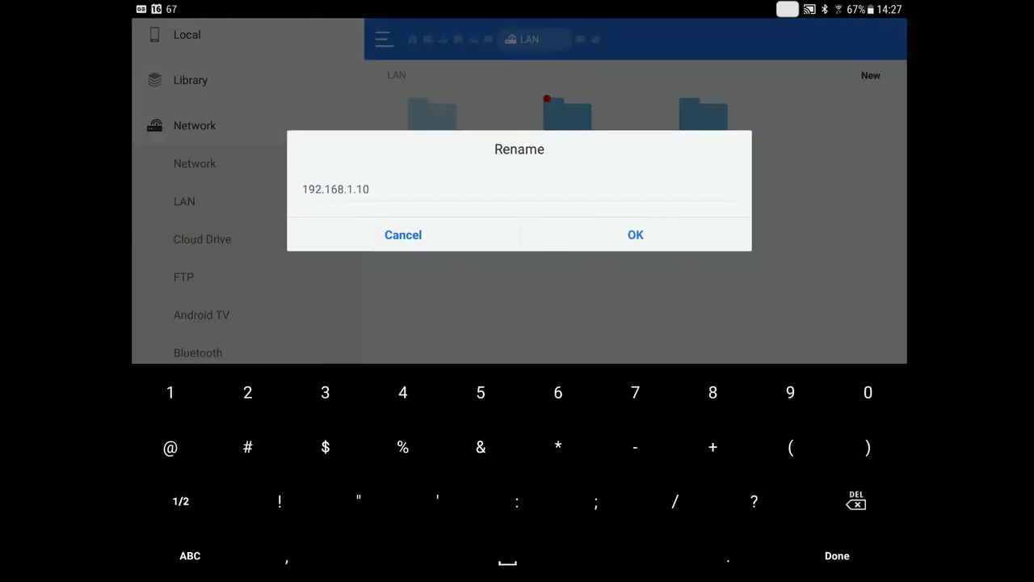
{"action": "left_click", "coordinate": [635, 234]}
{"action": "left_click", "coordinate": [431, 116]}
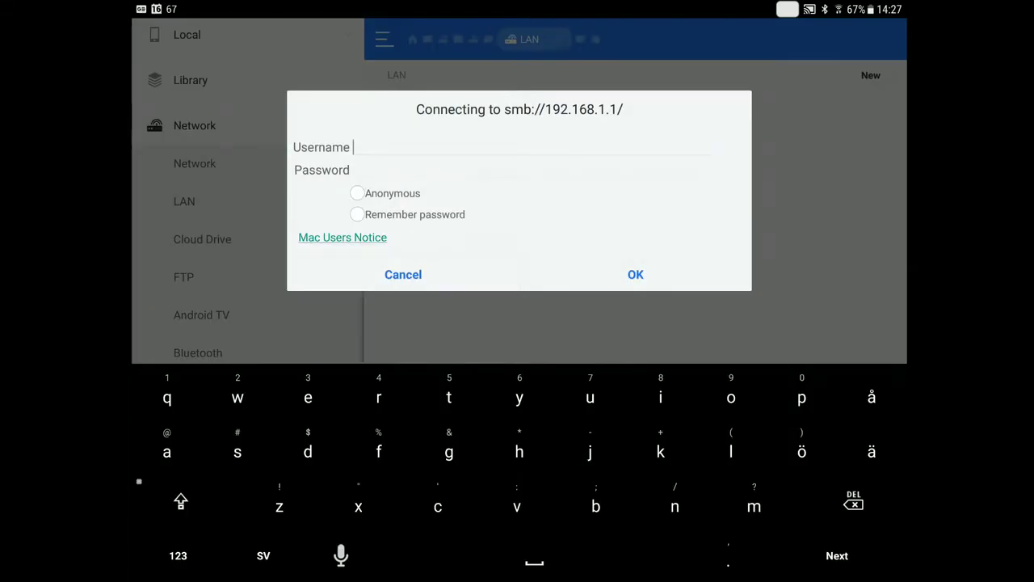
{"action": "left_click", "coordinate": [635, 274]}
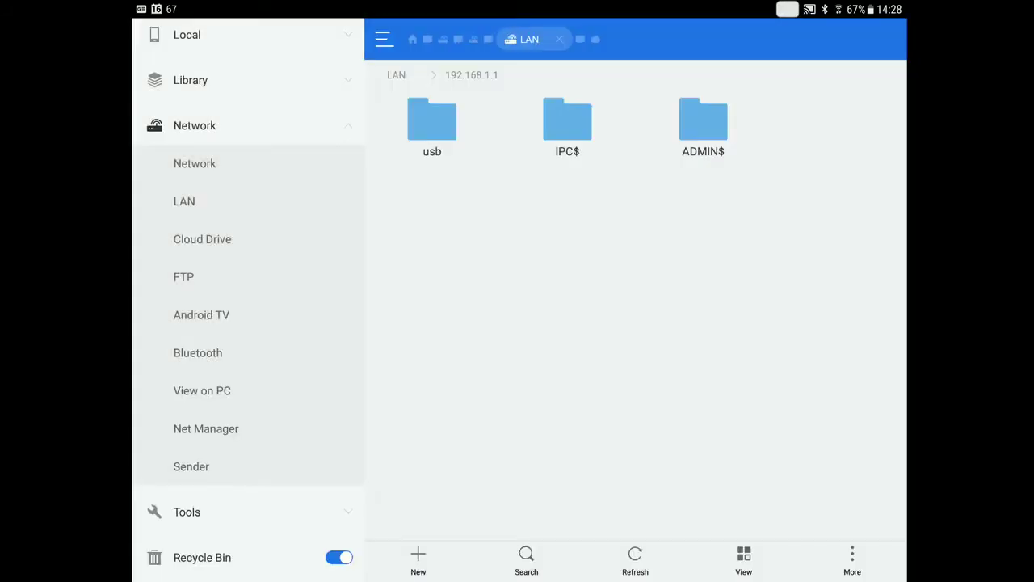
{"action": "left_click", "coordinate": [443, 123]}
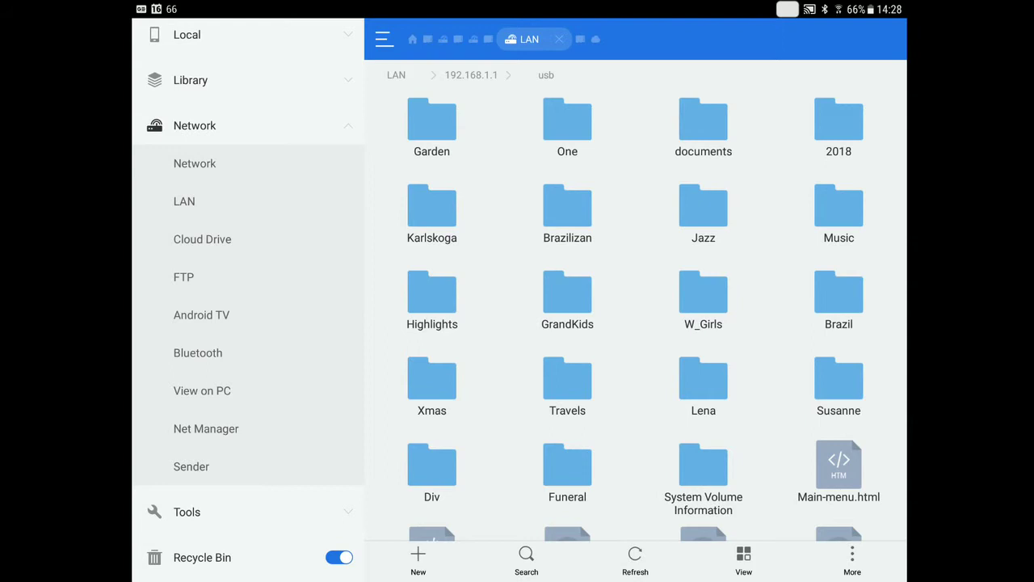
{"action": "left_click", "coordinate": [718, 211]}
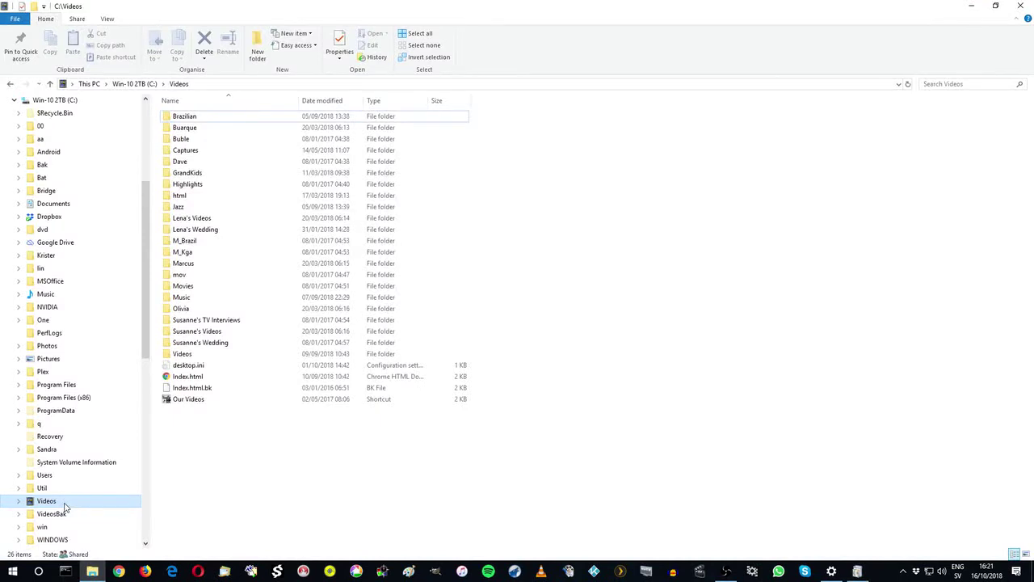
Step: Review the Videos folder's Everyone share permissions, then show the usb drive Z: contents
{"action": "right_click", "coordinate": [65, 506]}
{"action": "left_click", "coordinate": [88, 492]}
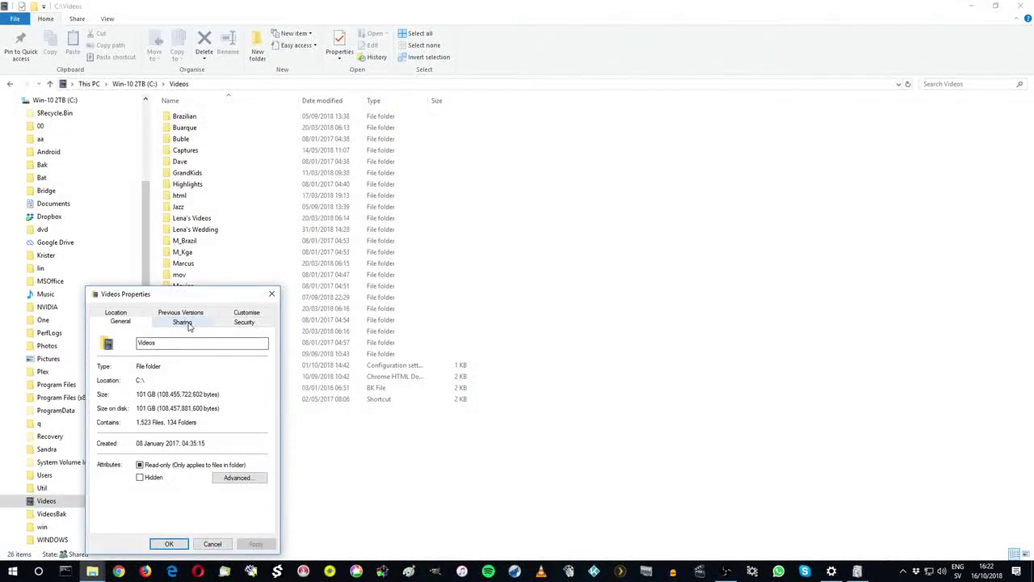
{"action": "left_click", "coordinate": [188, 325]}
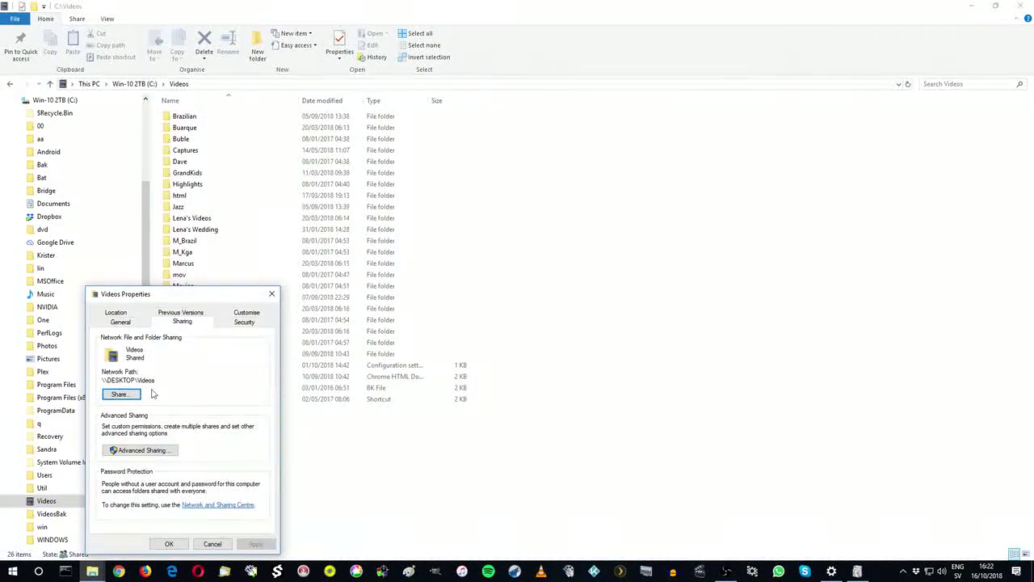
{"action": "left_click", "coordinate": [136, 451]}
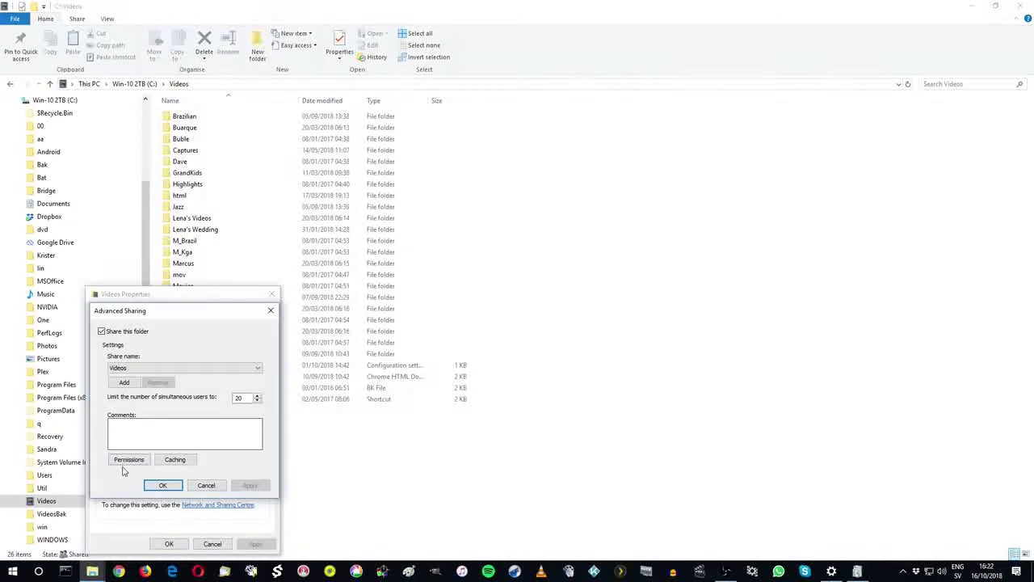
{"action": "left_click", "coordinate": [127, 461]}
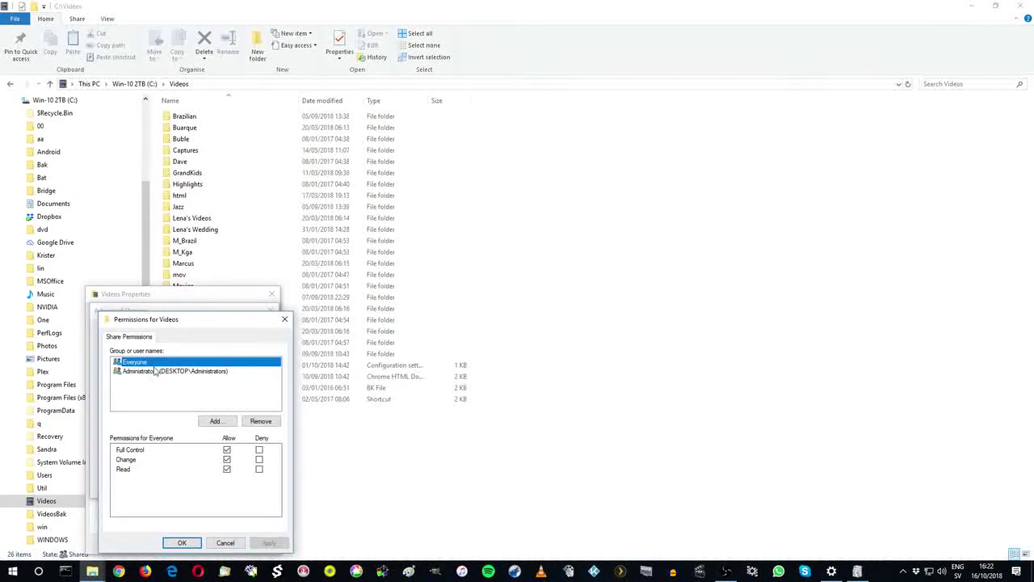
{"action": "left_click", "coordinate": [182, 543]}
{"action": "left_click", "coordinate": [162, 485]}
{"action": "left_click", "coordinate": [168, 544]}
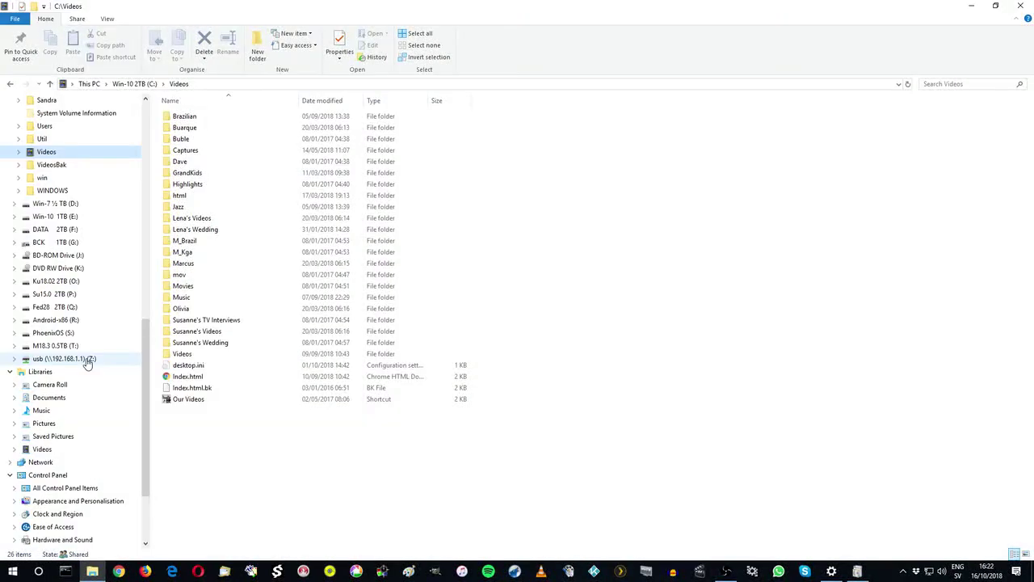
{"action": "left_click", "coordinate": [88, 361]}
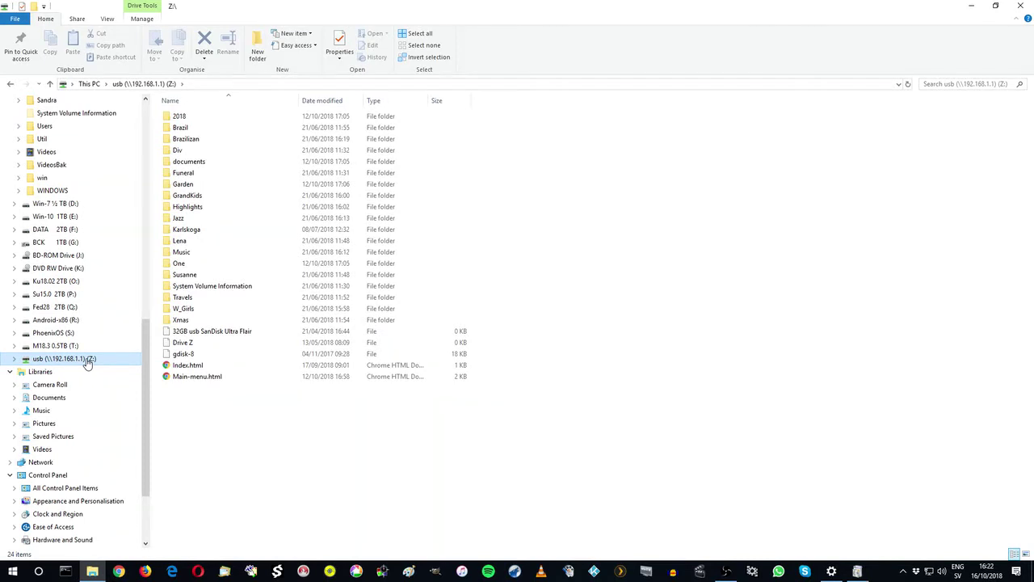
Step: Open the Jazz folder on drive Z: to list its mp4 videos
{"action": "double_click", "coordinate": [215, 220]}
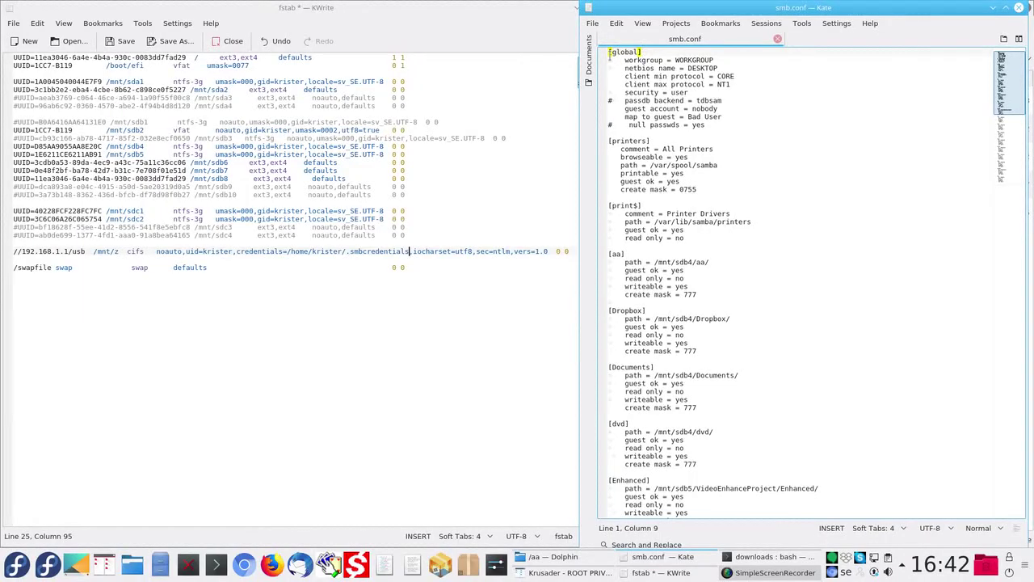
{"action": "left_click_drag", "start_coordinate": [609, 52], "coordinate": [615, 134]}
{"action": "left_click", "coordinate": [738, 83]}
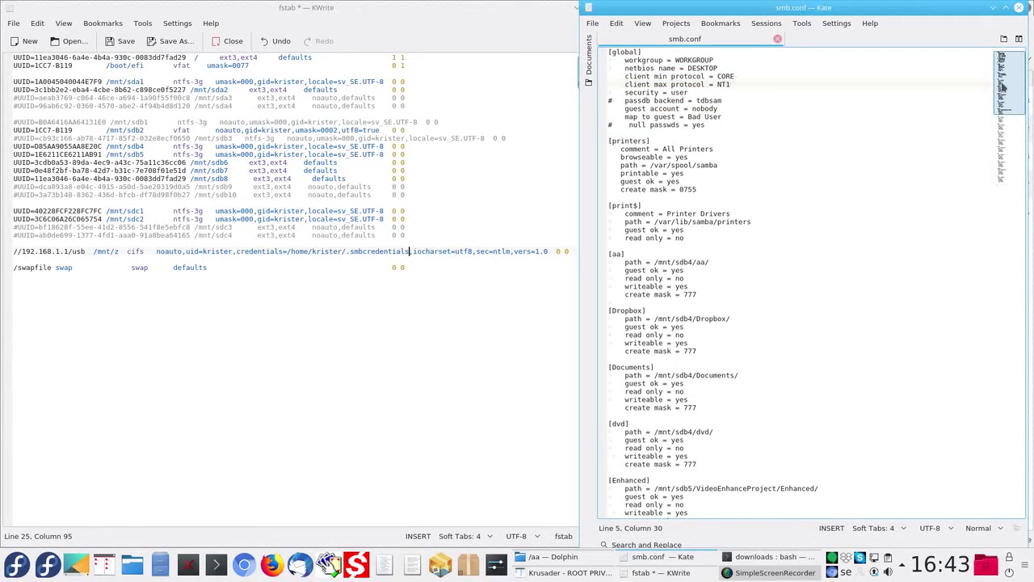
{"action": "left_click", "coordinate": [1002, 154]}
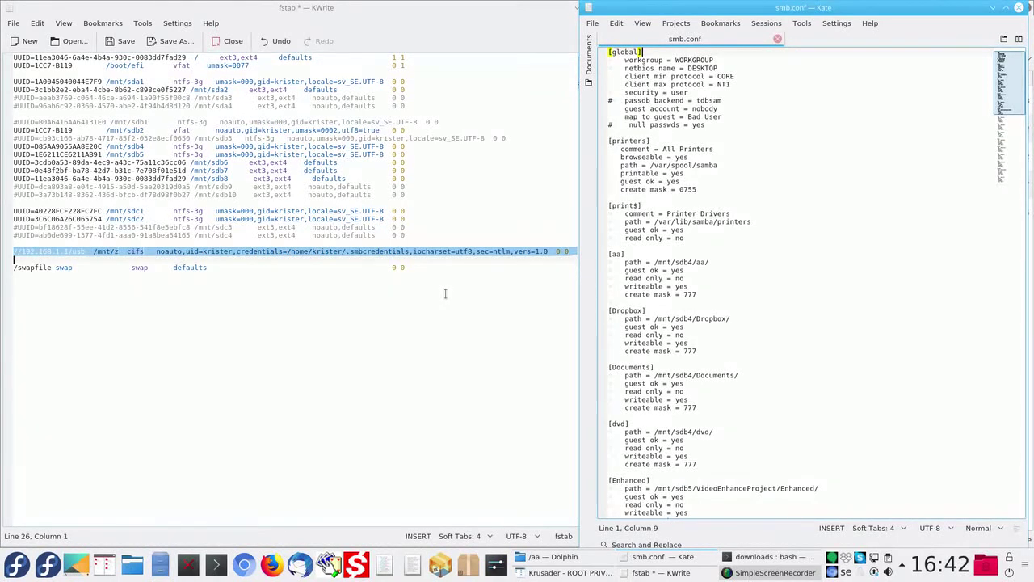
{"action": "left_click", "coordinate": [21, 255]}
{"action": "left_click", "coordinate": [90, 252]}
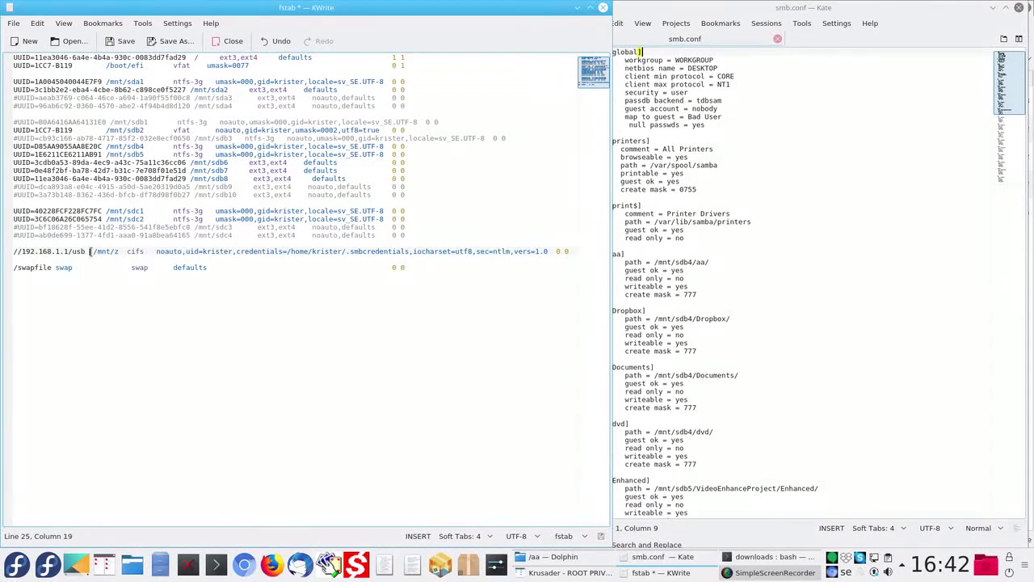
{"action": "left_click_drag", "start_coordinate": [90, 253], "coordinate": [121, 253]}
{"action": "left_click_drag", "start_coordinate": [236, 252], "coordinate": [409, 251]}
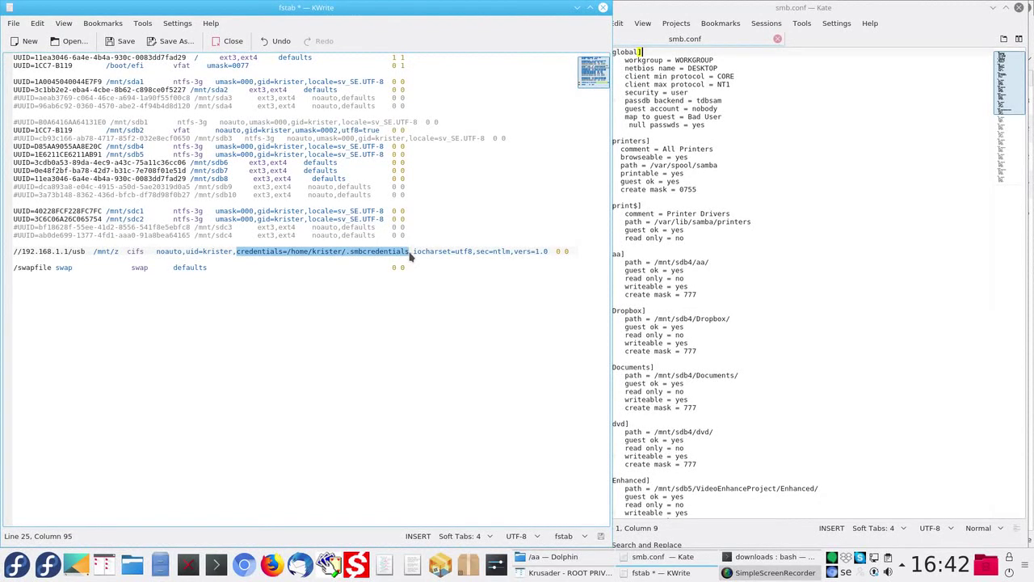
{"action": "left_click", "coordinate": [409, 256]}
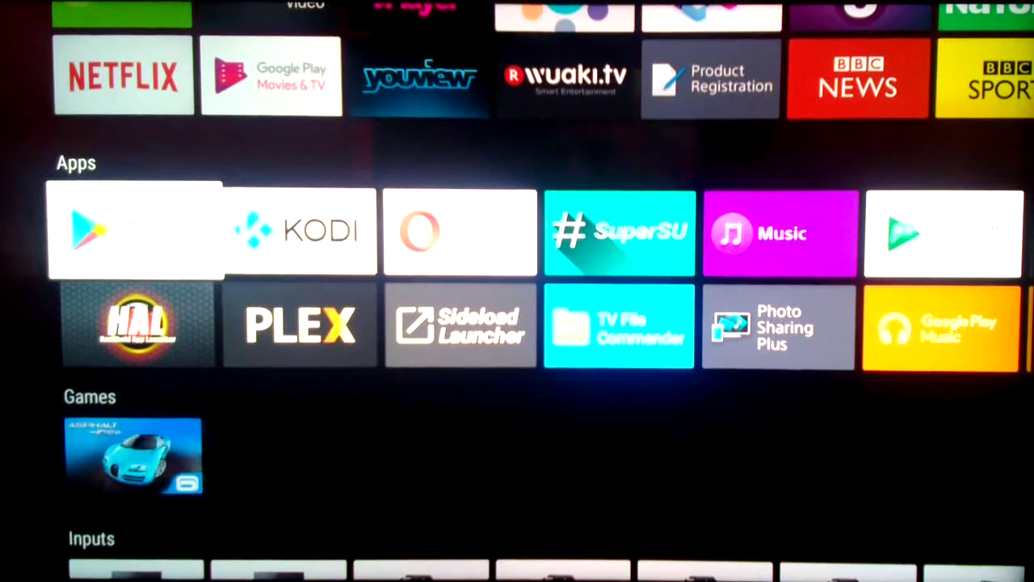
Step: In Kodi, open the TalkTalk Router source under Videos > Files
{"action": "key", "text": "Right"}
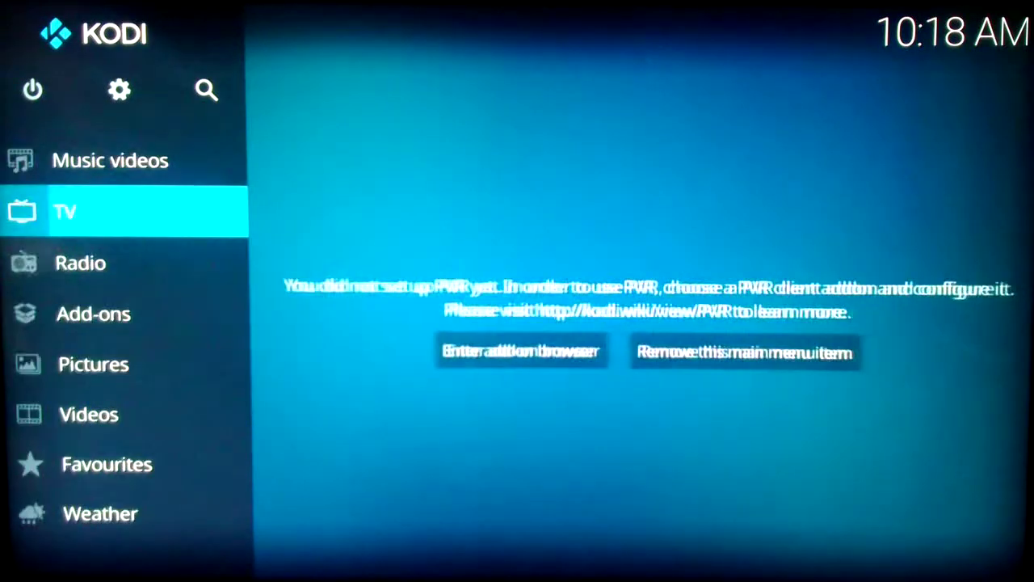
{"action": "key", "text": "Down"}
{"action": "key", "text": "Down"}
{"action": "key", "text": "Down"}
{"action": "key", "text": "Down"}
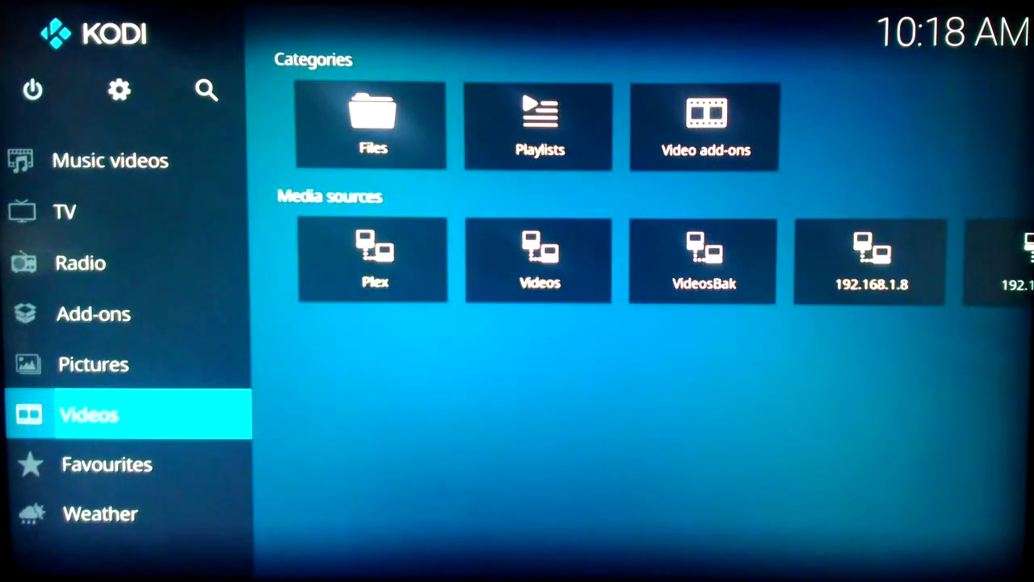
{"action": "key", "text": "Right"}
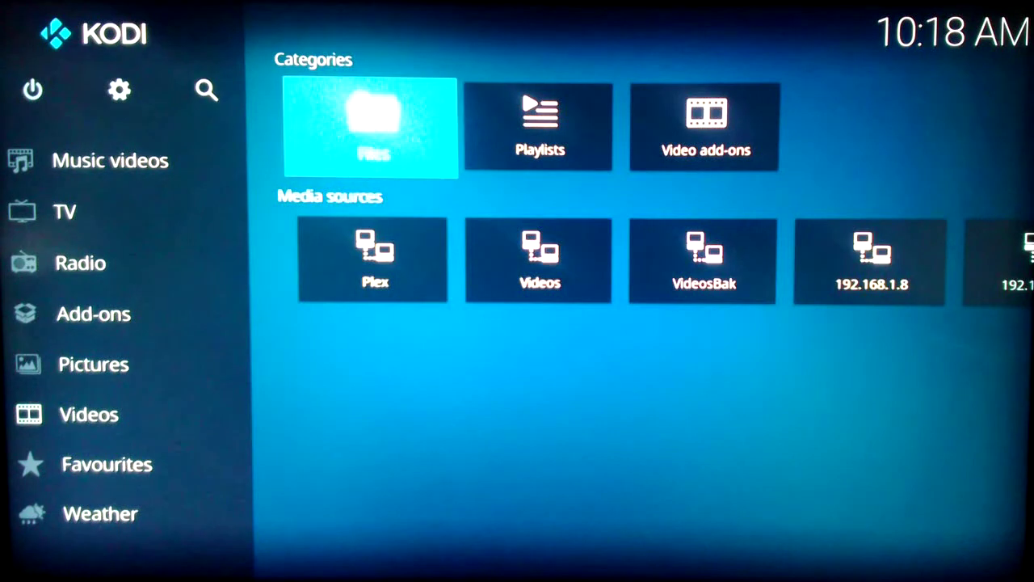
{"action": "key", "text": "Return"}
{"action": "key", "text": "Down"}
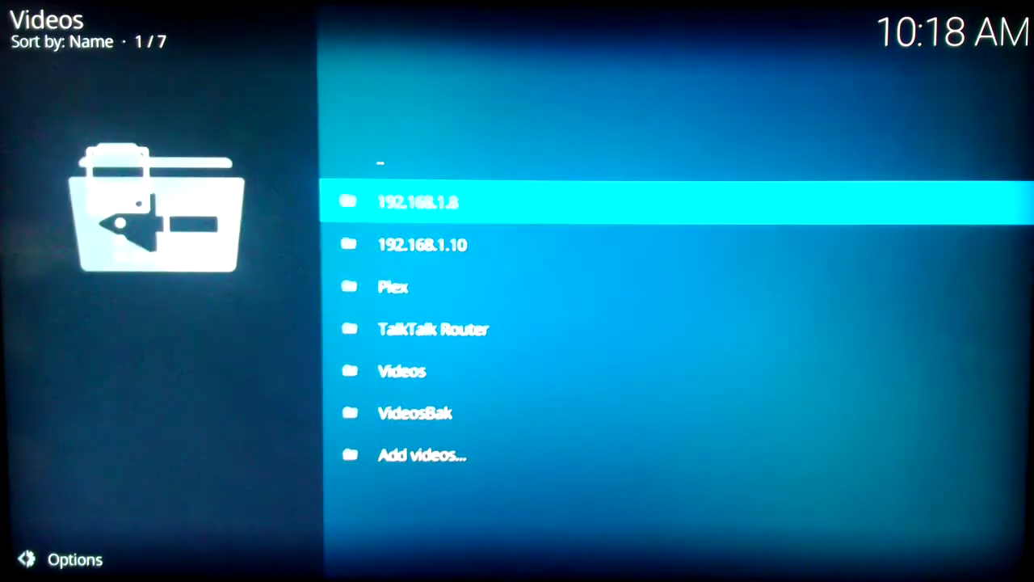
{"action": "key", "text": "Down"}
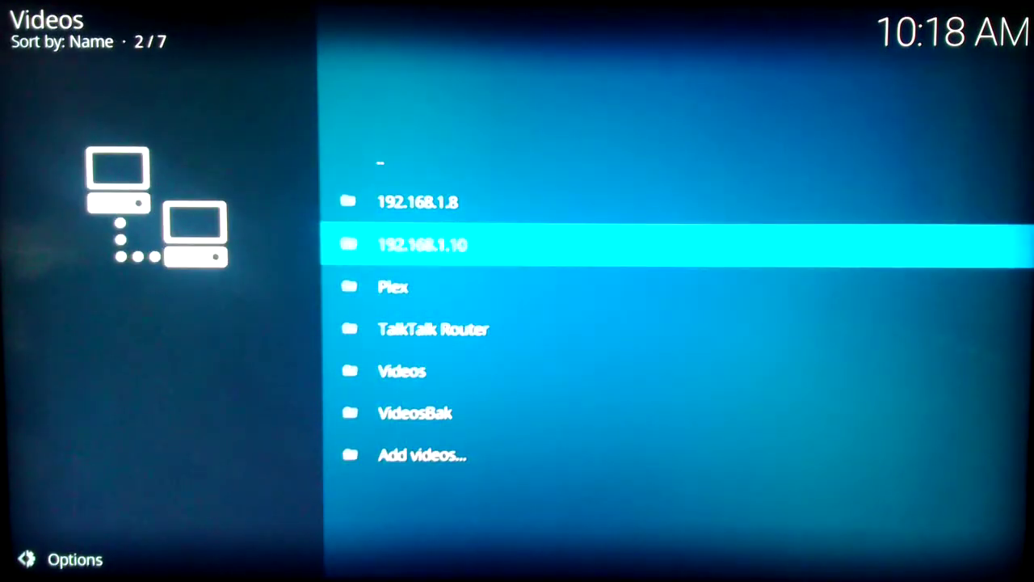
{"action": "key", "text": "Down"}
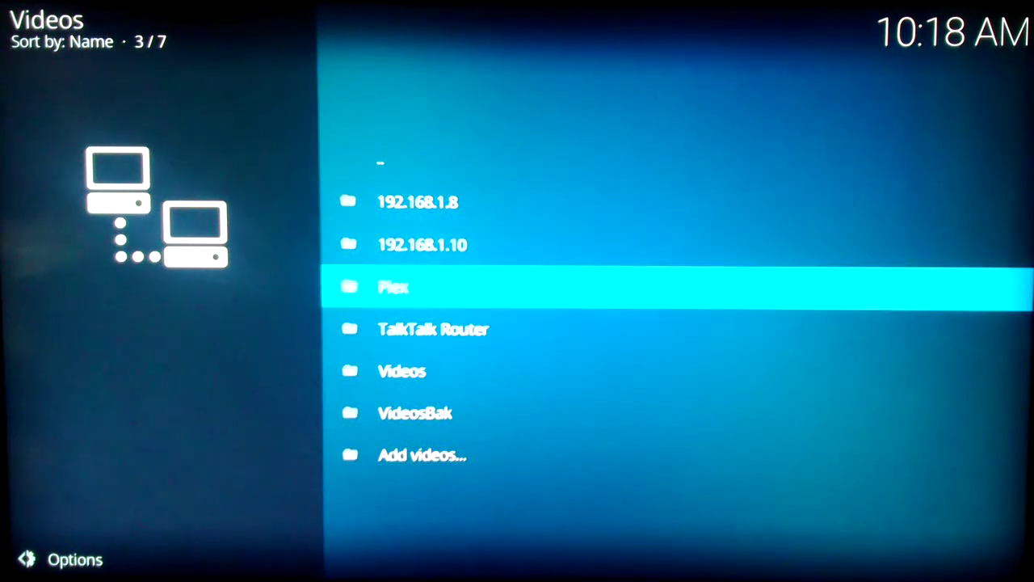
{"action": "key", "text": "Down"}
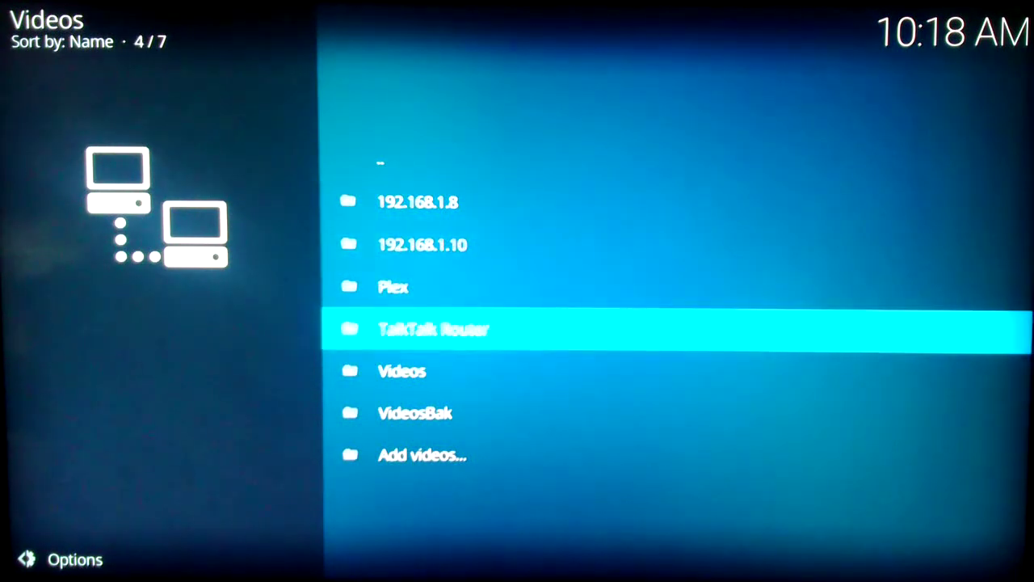
{"action": "key", "text": "Return"}
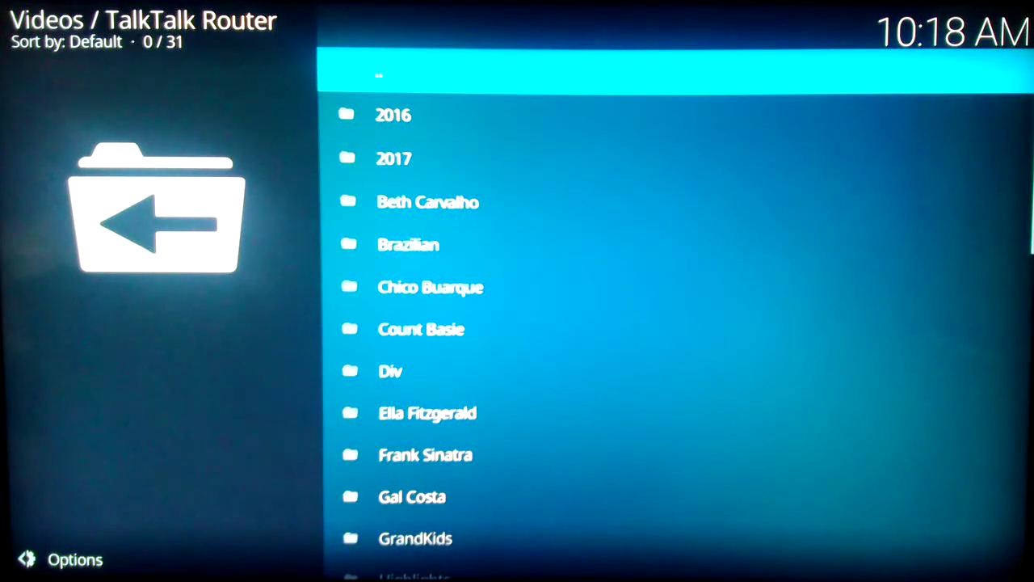
Step: Open the M_Brazil folder and play the Foz d'Iguacu video
{"action": "key", "text": "Up"}
{"action": "key", "text": "Up"}
{"action": "key", "text": "Up"}
{"action": "key", "text": "Up"}
{"action": "key", "text": "Up"}
{"action": "key", "text": "Up"}
{"action": "key", "text": "Up"}
{"action": "key", "text": "Up"}
{"action": "key", "text": "Up"}
{"action": "key", "text": "Up"}
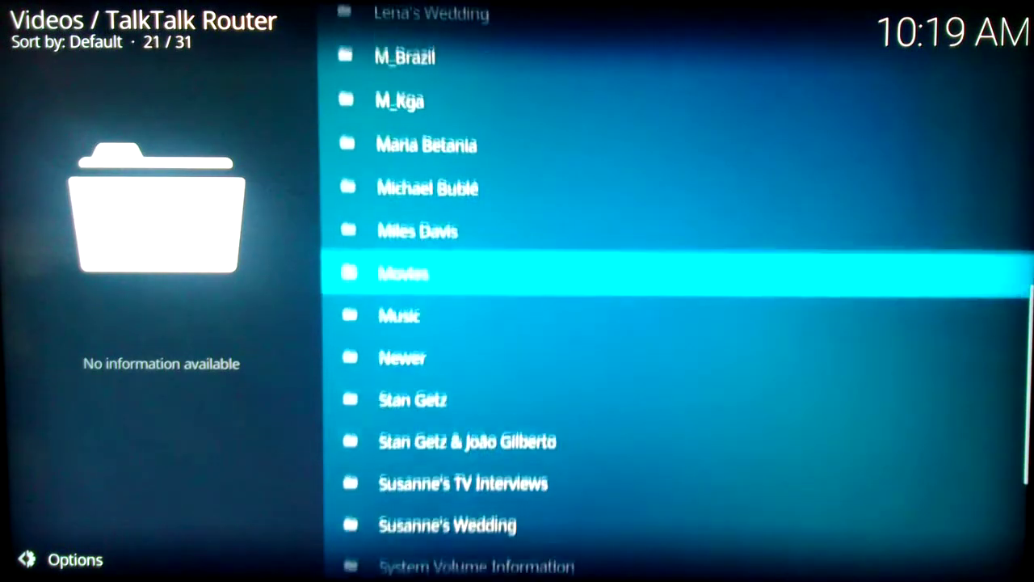
{"action": "key", "text": "Up"}
{"action": "key", "text": "Up"}
{"action": "key", "text": "Up"}
{"action": "key", "text": "Up"}
{"action": "key", "text": "Up"}
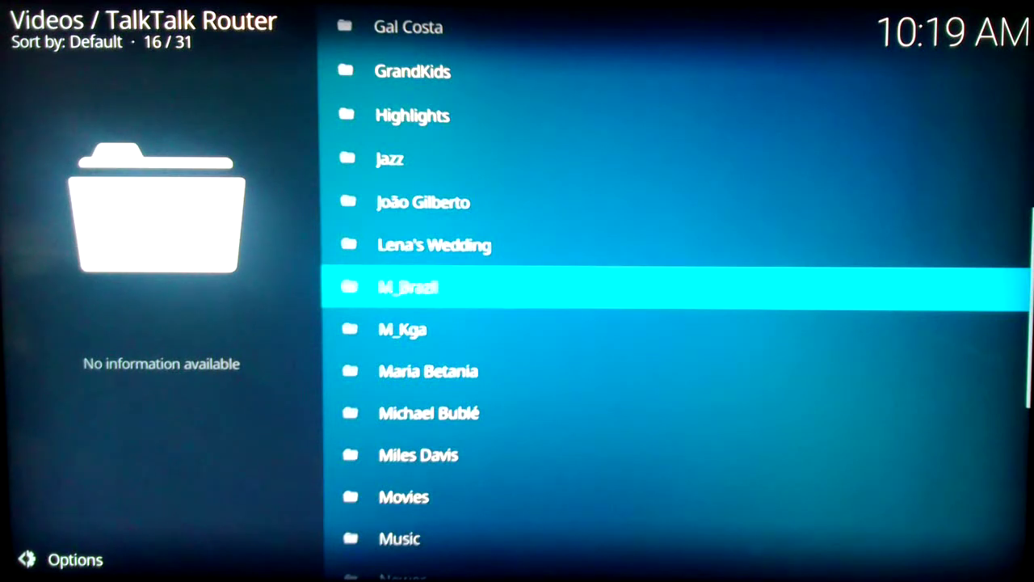
{"action": "key", "text": "Return"}
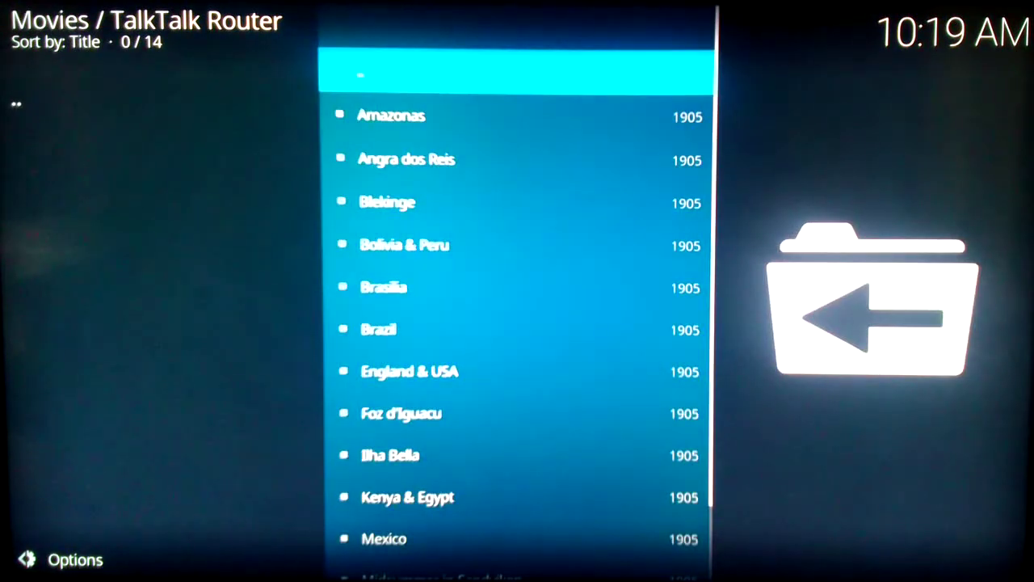
{"action": "key", "text": "Down"}
{"action": "key", "text": "Down"}
{"action": "key", "text": "Down"}
{"action": "key", "text": "Down"}
{"action": "key", "text": "Down"}
{"action": "key", "text": "Down"}
{"action": "key", "text": "Return"}
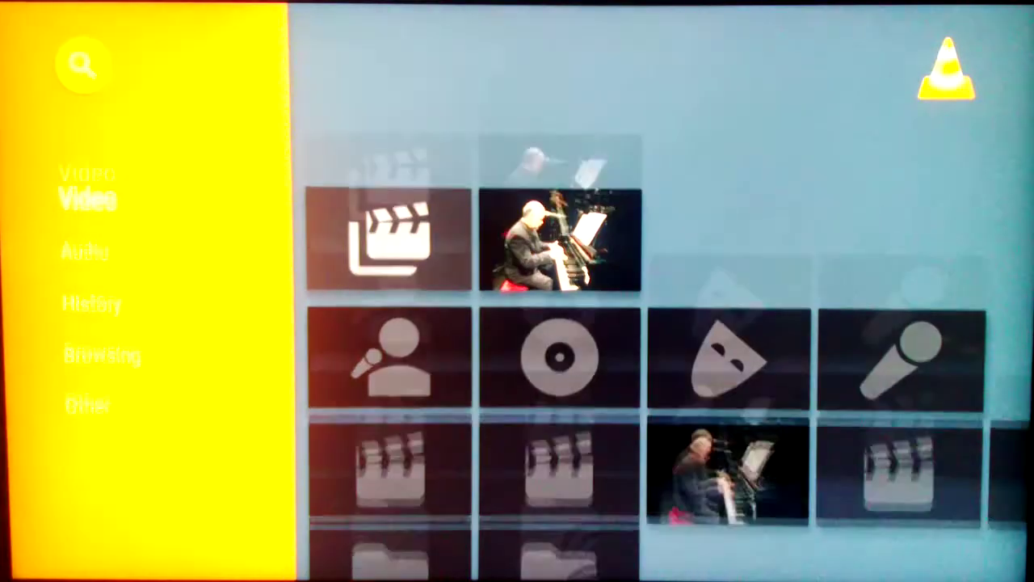
Step: Browse VLC's Local Network to TalkTalk Router's M_Brazil folder, listing Amazonas and Angra dos Reis
{"action": "key", "text": "Down"}
{"action": "key", "text": "Down"}
{"action": "key", "text": "Down"}
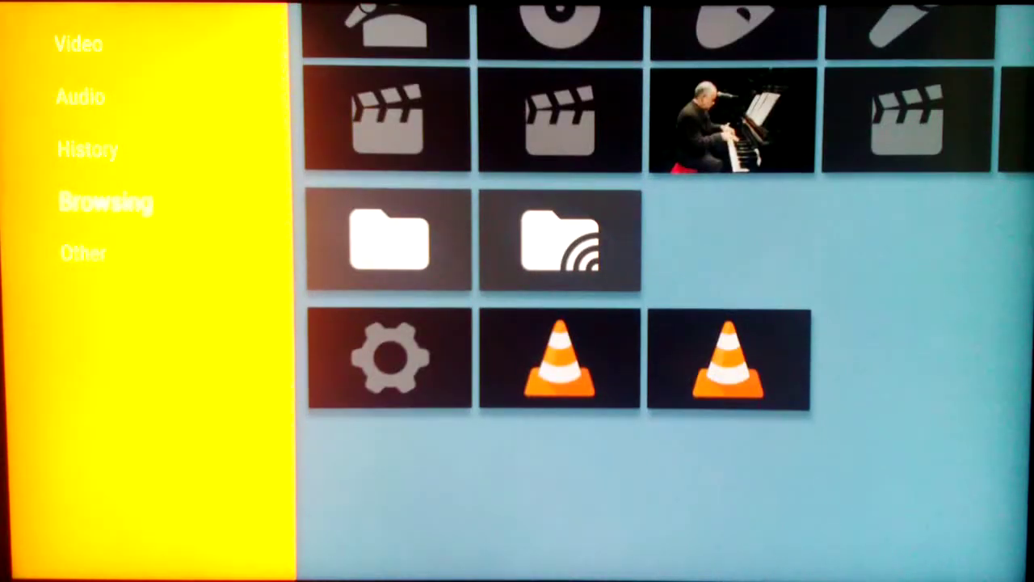
{"action": "key", "text": "Right"}
{"action": "key", "text": "Right"}
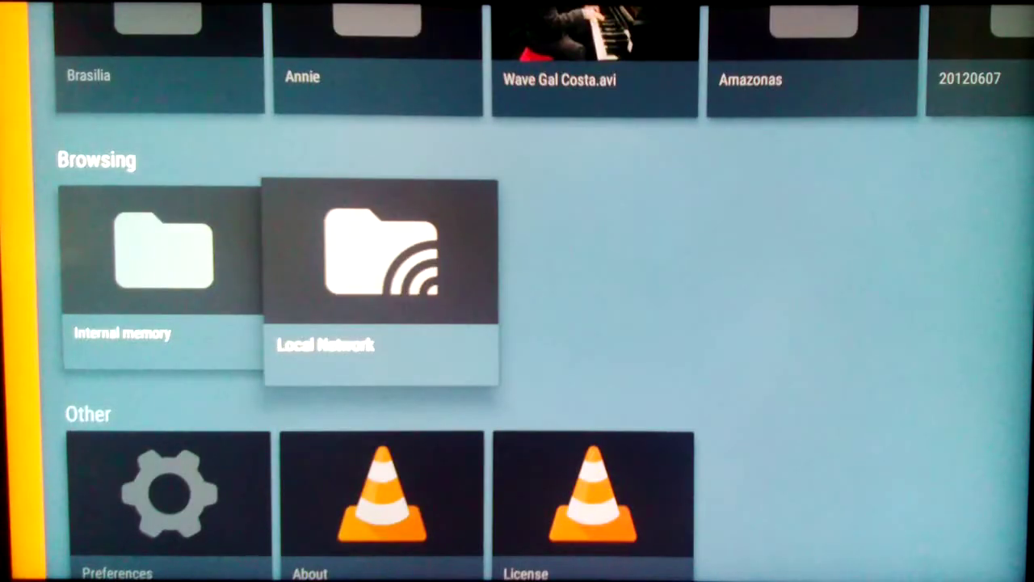
{"action": "key", "text": "Return"}
{"action": "key", "text": "Right"}
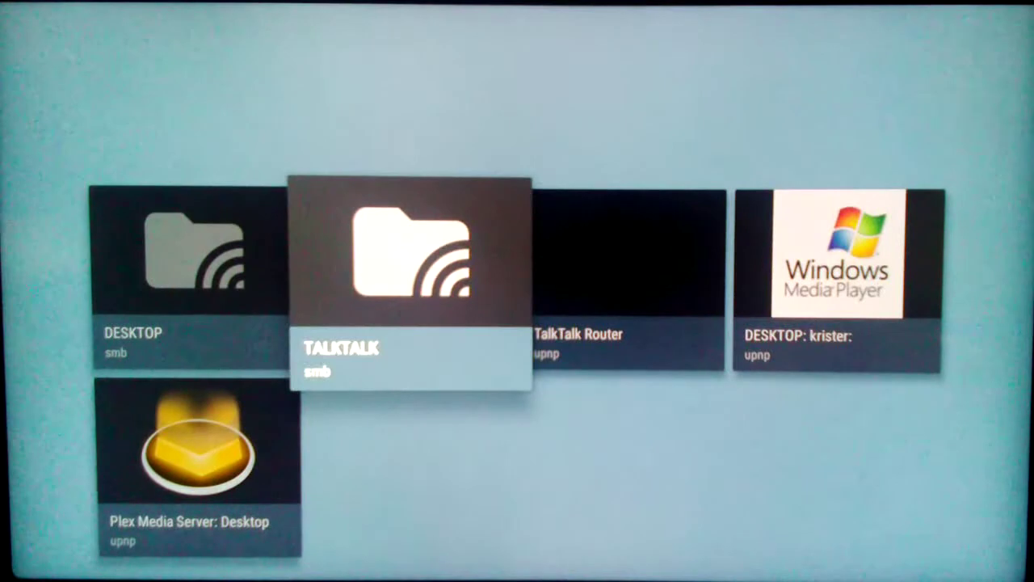
{"action": "key", "text": "Right"}
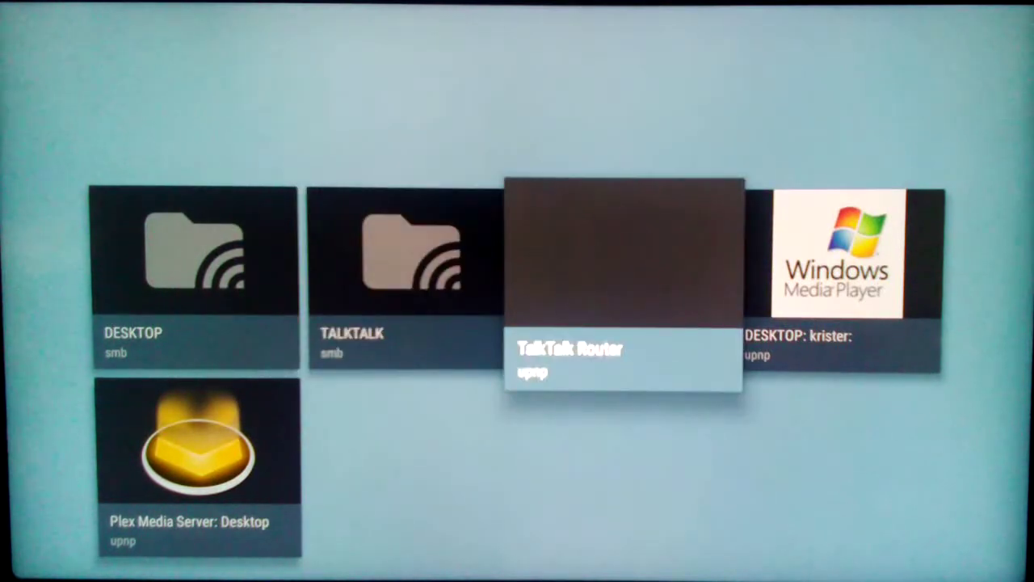
{"action": "key", "text": "Return"}
{"action": "key", "text": "Down"}
{"action": "key", "text": "Down"}
{"action": "key", "text": "Down"}
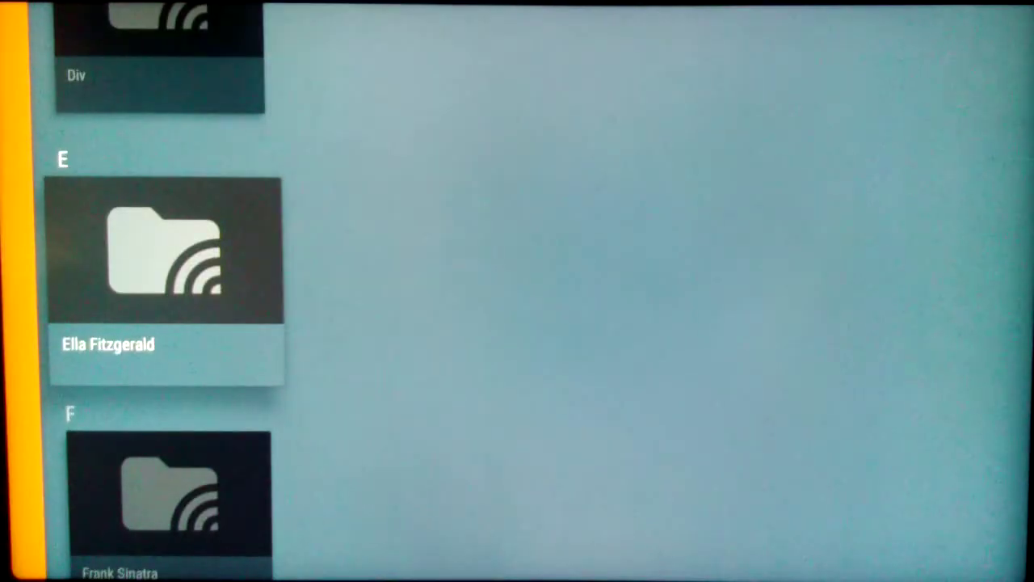
{"action": "key", "text": "Down"}
{"action": "key", "text": "Down"}
{"action": "key", "text": "Down"}
{"action": "key", "text": "Down"}
{"action": "key", "text": "Down"}
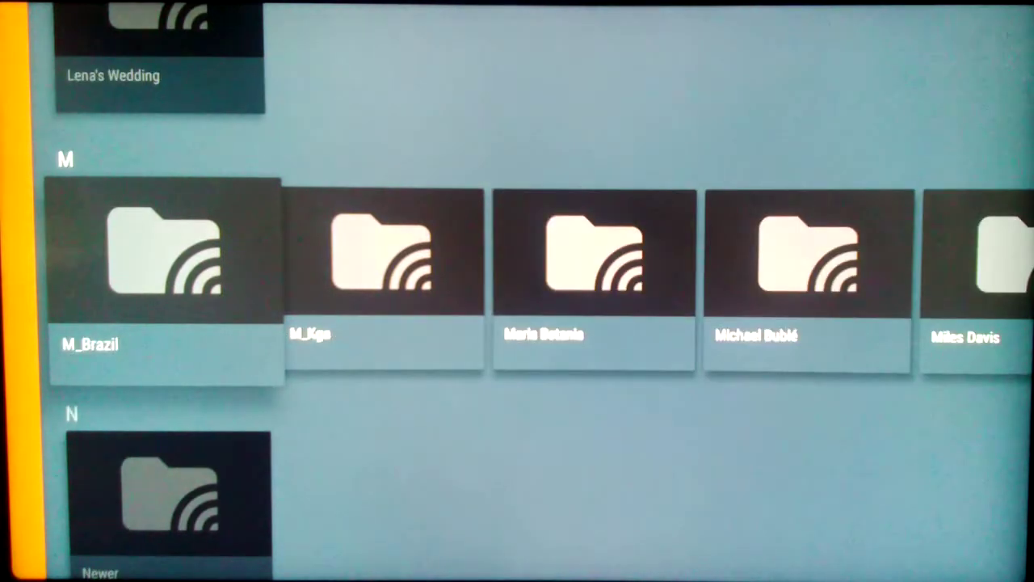
{"action": "key", "text": "Return"}
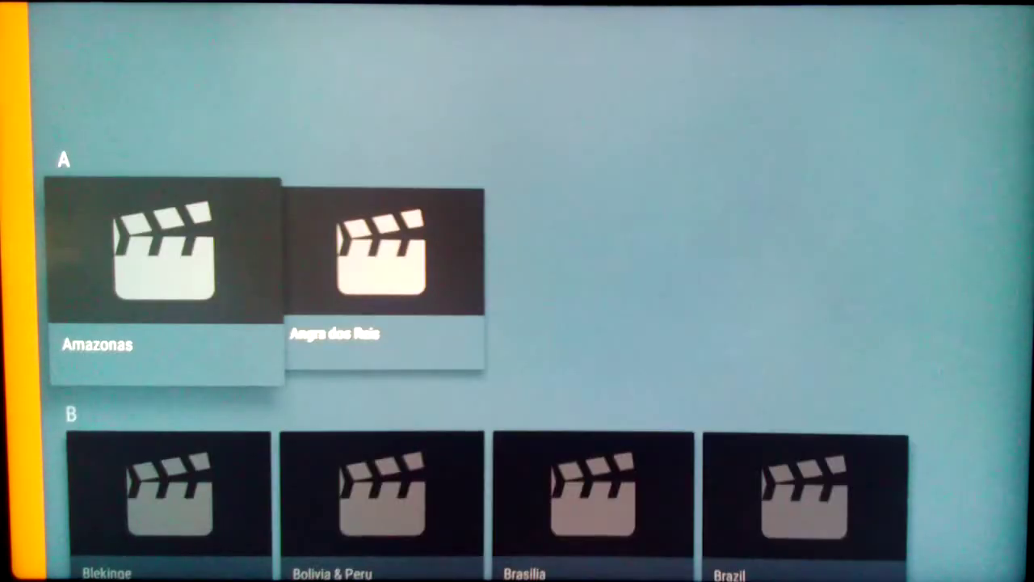
{"action": "key", "text": "Right"}
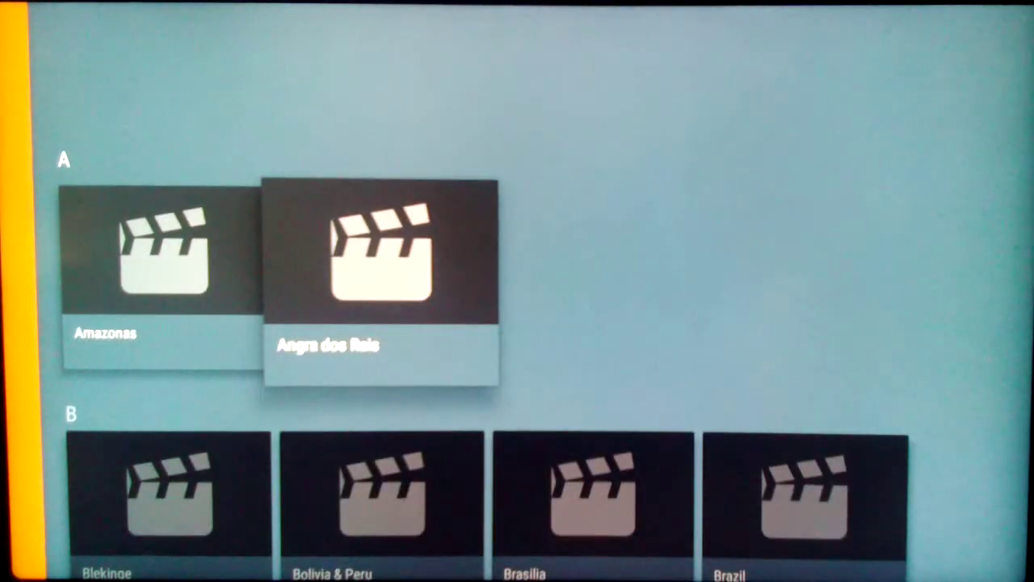